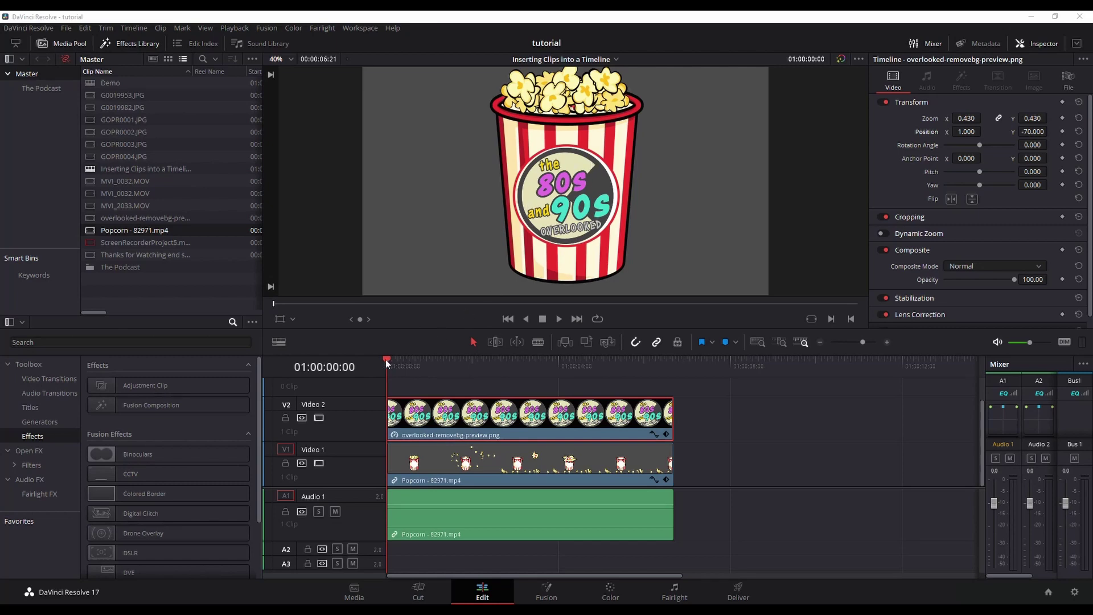
- Scrub the popcorn clip and show the logo clip's Transform properties in the Inspector
mouse_move(385, 359)
mouse_down()
mouse_move(510, 357)
mouse_move(379, 366)
mouse_up()
click(1039, 45)
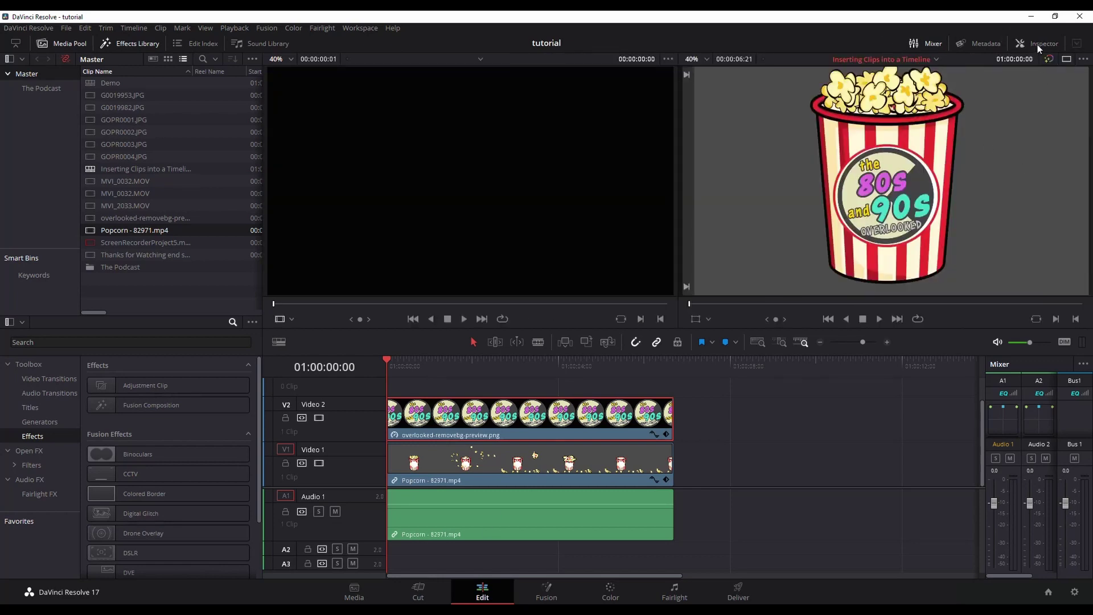
click(1037, 45)
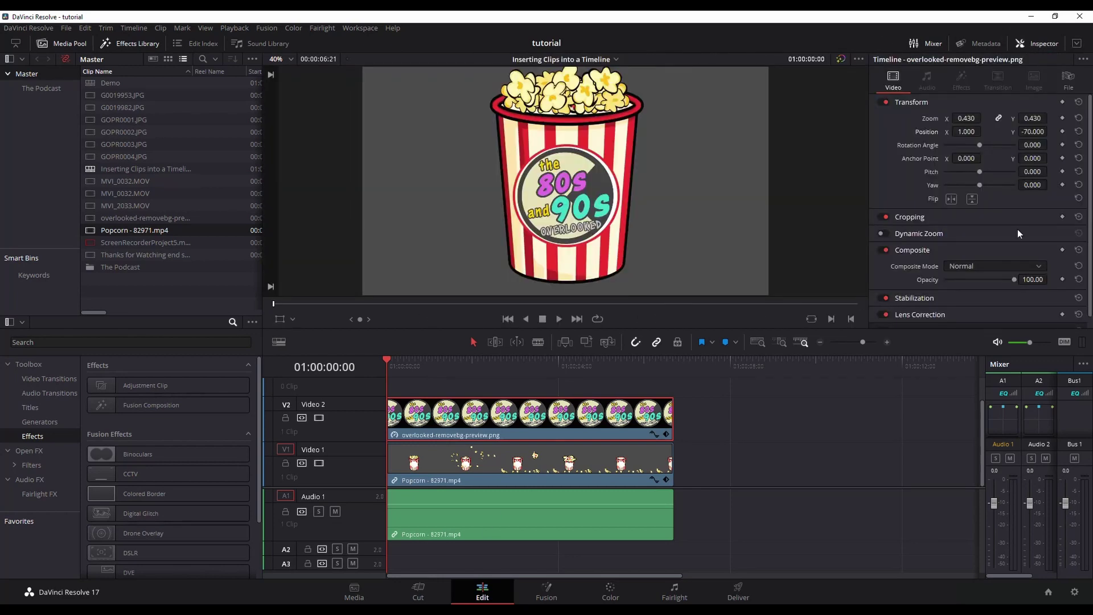
click(1033, 44)
- Keyframe the logo's Rotation Angle at 0 on the clip start and -360 at the clip end
click(1062, 145)
drag(388, 360, 665, 370)
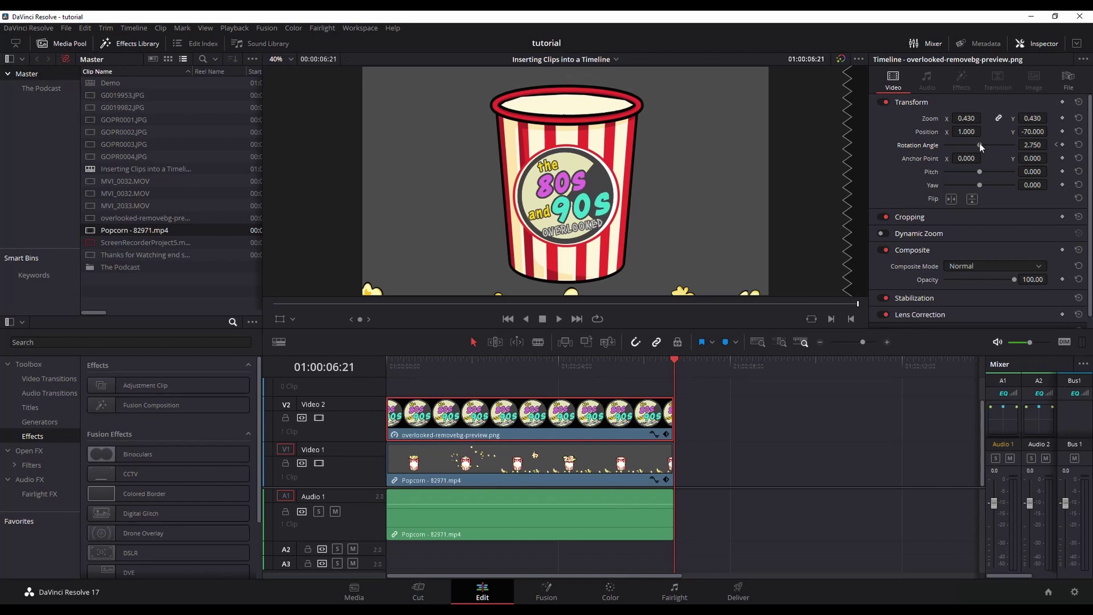
mouse_move(980, 142)
mouse_down()
mouse_move(990, 143)
mouse_move(942, 145)
mouse_up()
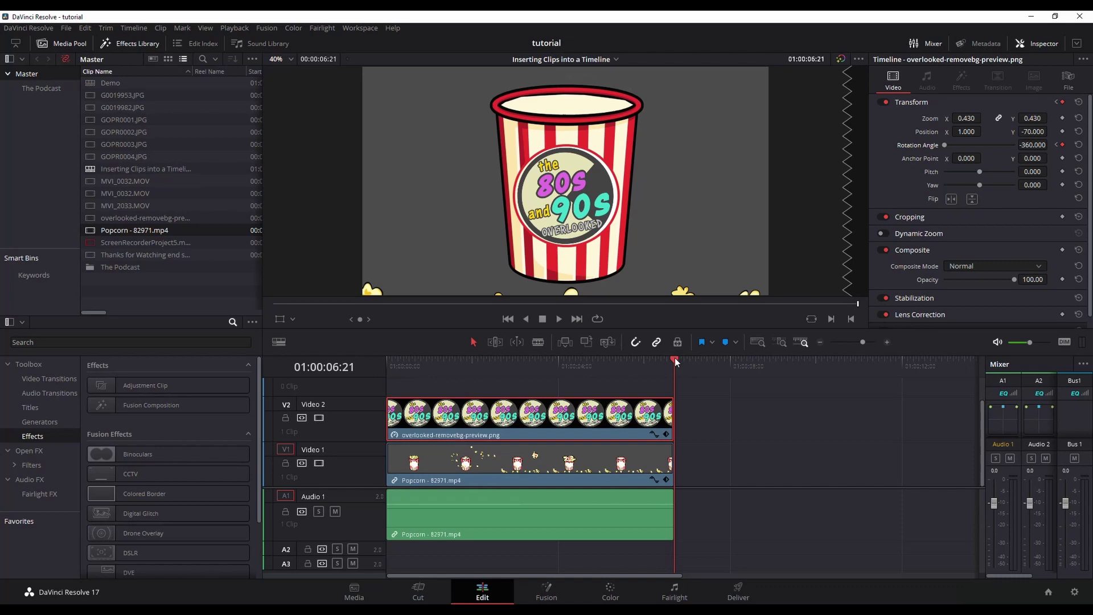
drag(665, 358, 376, 367)
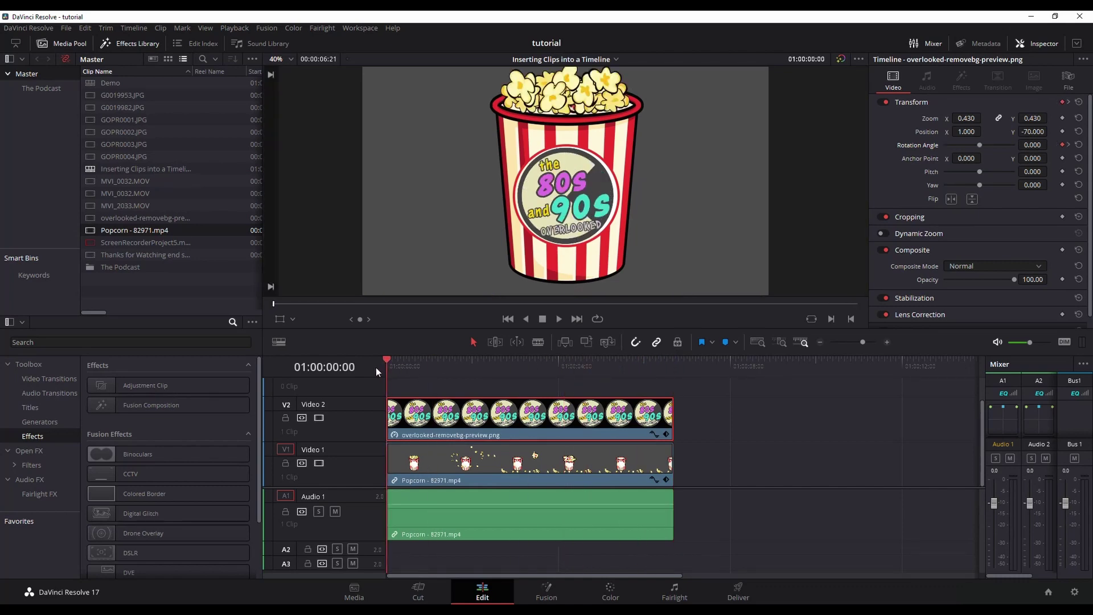
key(space)
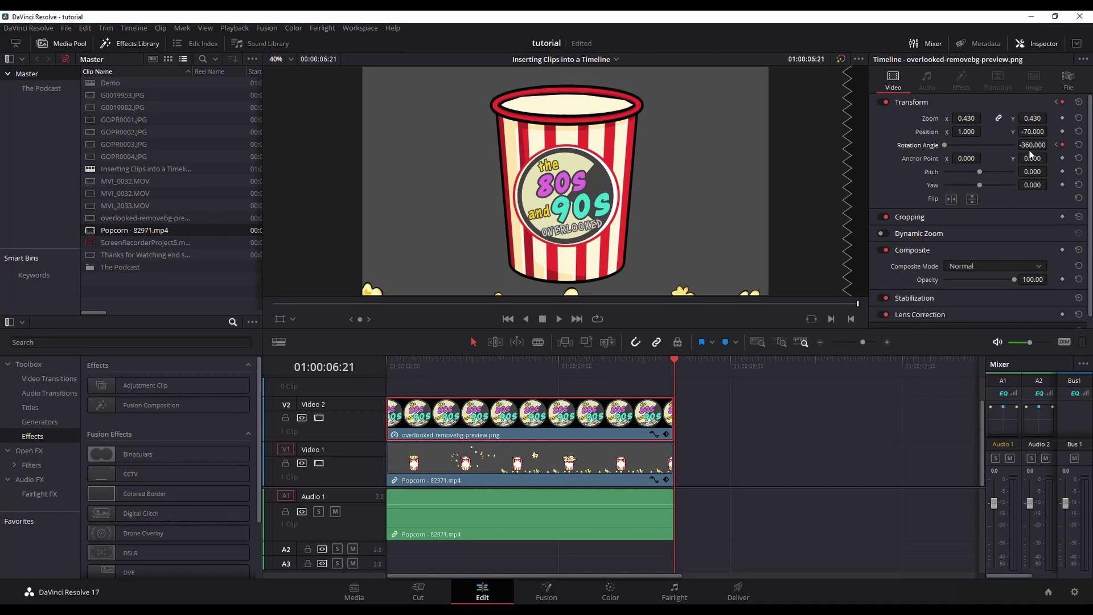
- Enter -720 as the Rotation Angle of the end-of-clip keyframe
mouse_move(1028, 147)
mouse_down()
mouse_move(1007, 145)
mouse_move(1050, 145)
mouse_up()
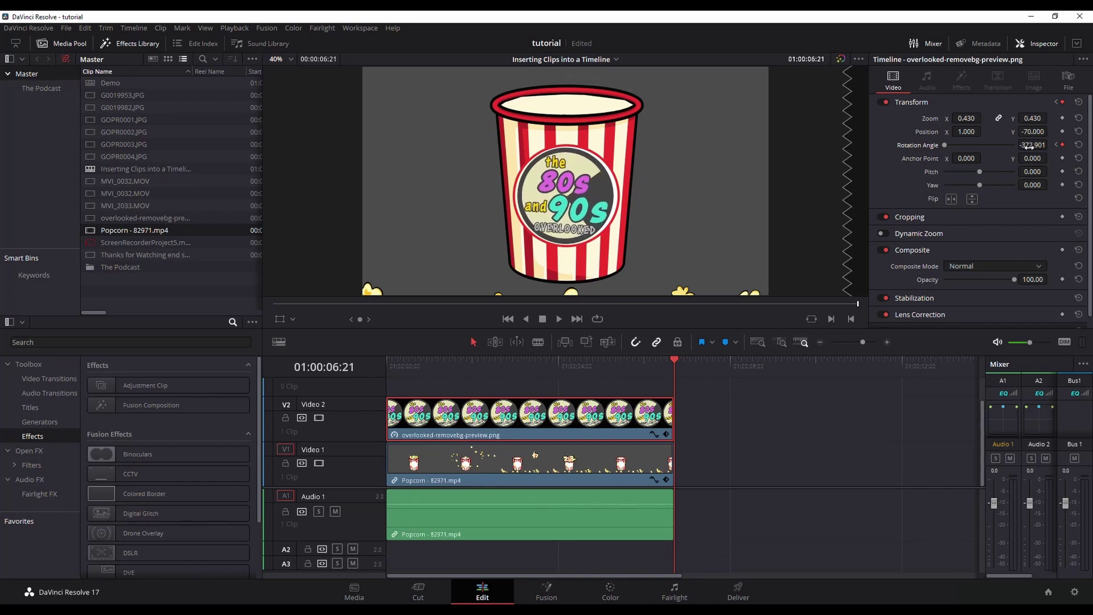
click(1030, 145)
text(-90)
text(-720)
key(BackSpace)
text(0)
key(Return)
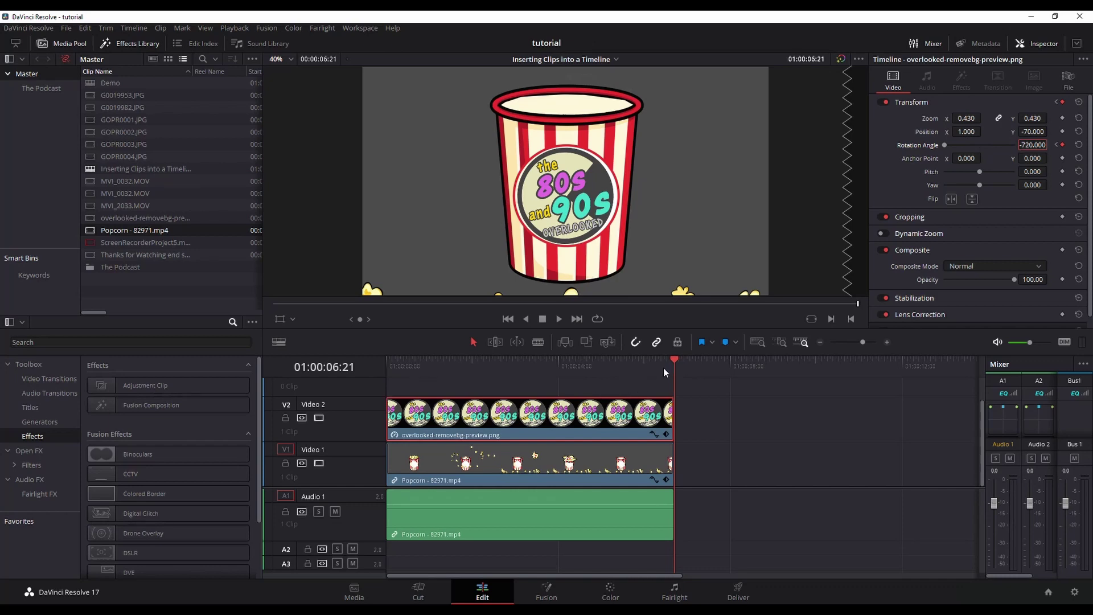
key(Home)
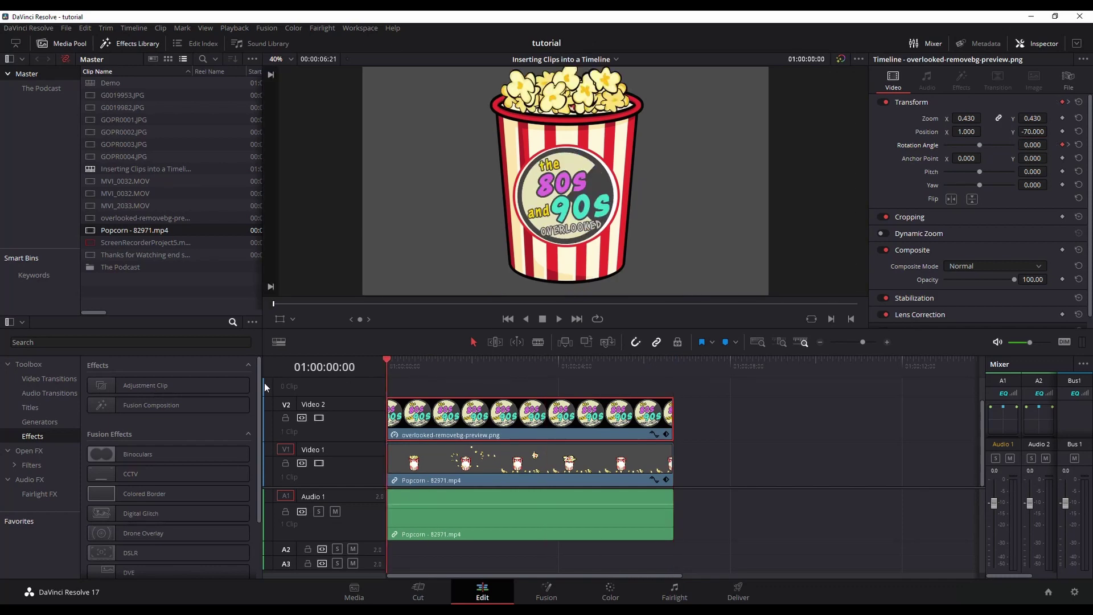
key(space)
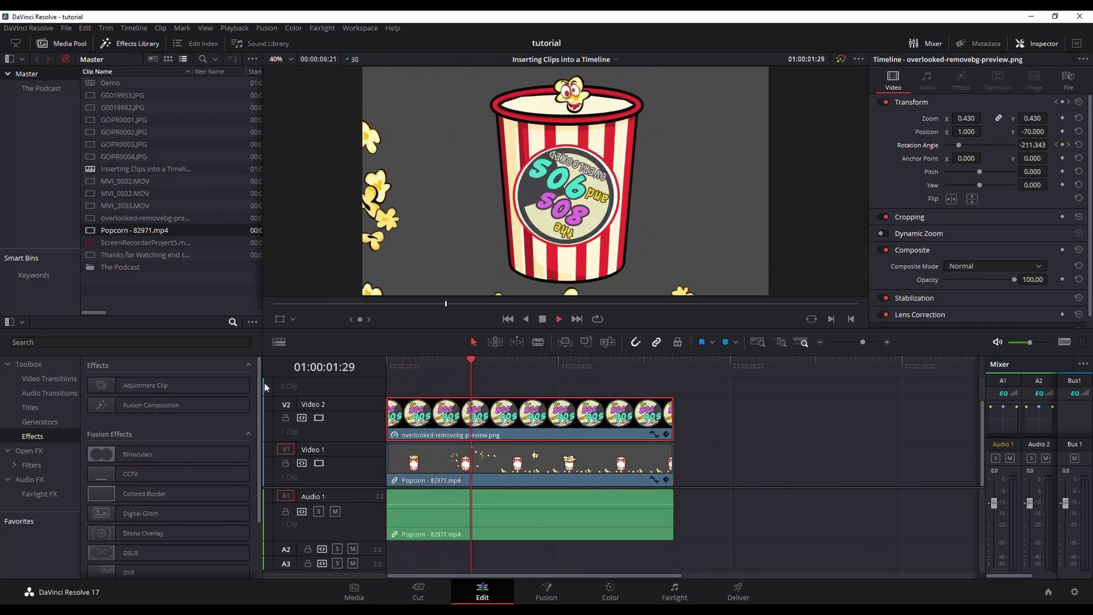